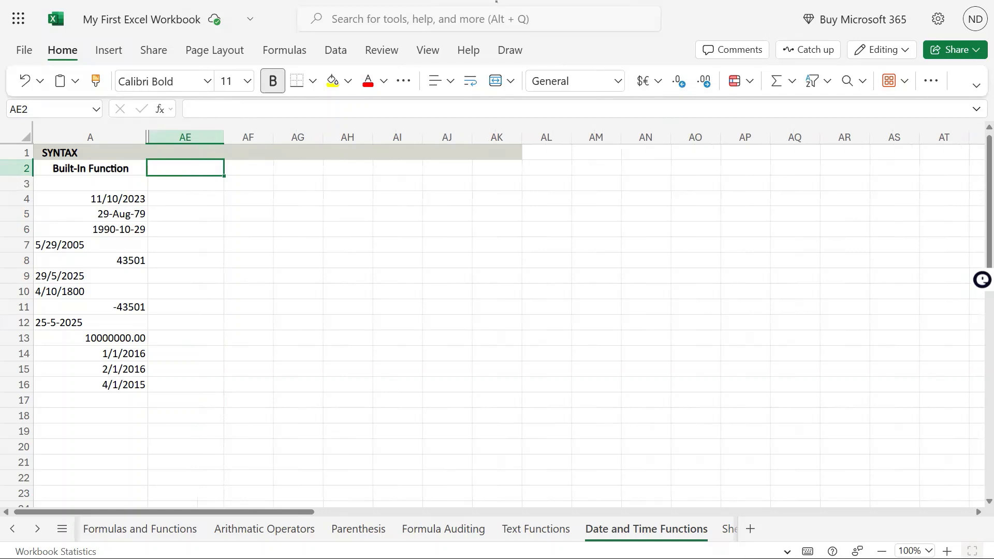
Enter the heading EDATE in cell AE2.
text(ED)
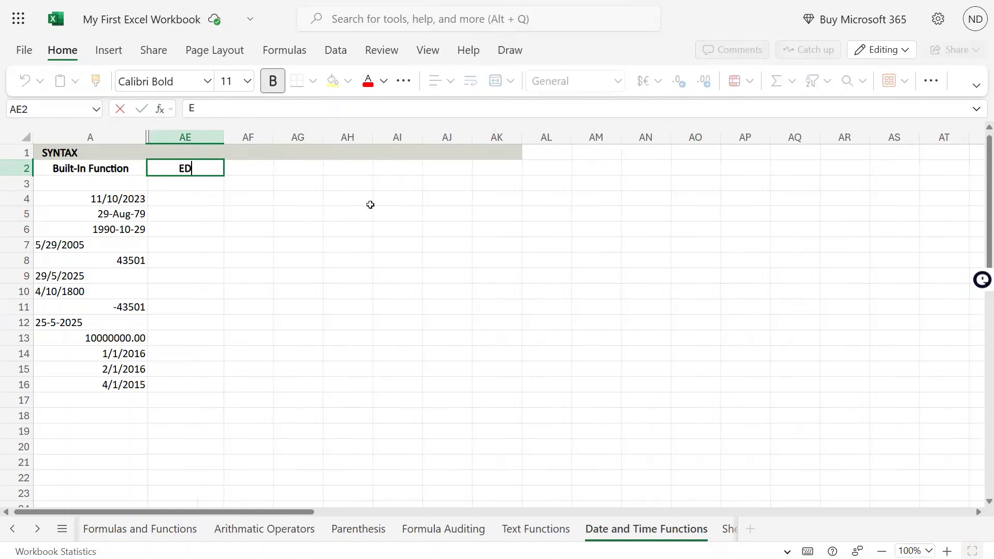
text(ATE)
key(ctrl+Return)
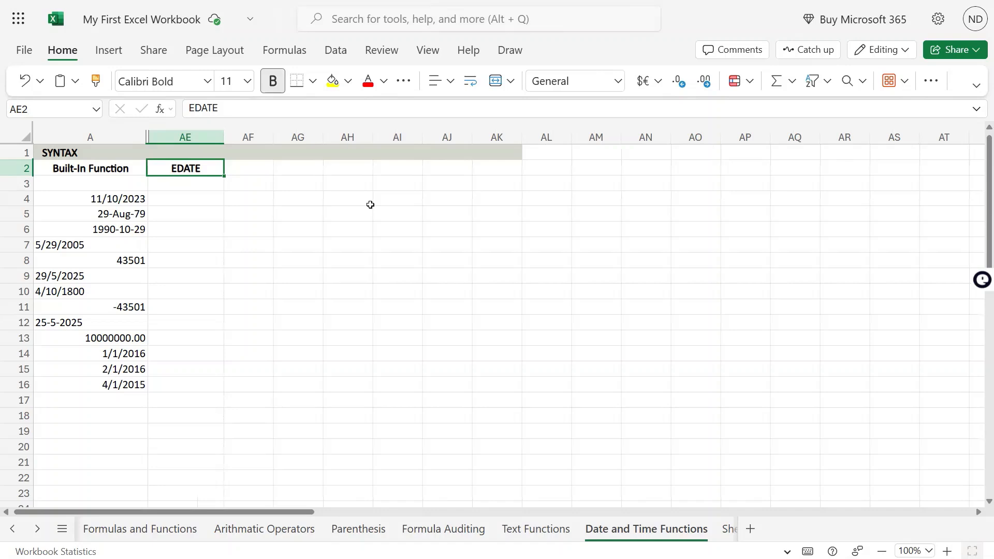
Enter the syntax text "EDATE(start_date, months)" in cell AE1 above the heading.
key(Up)
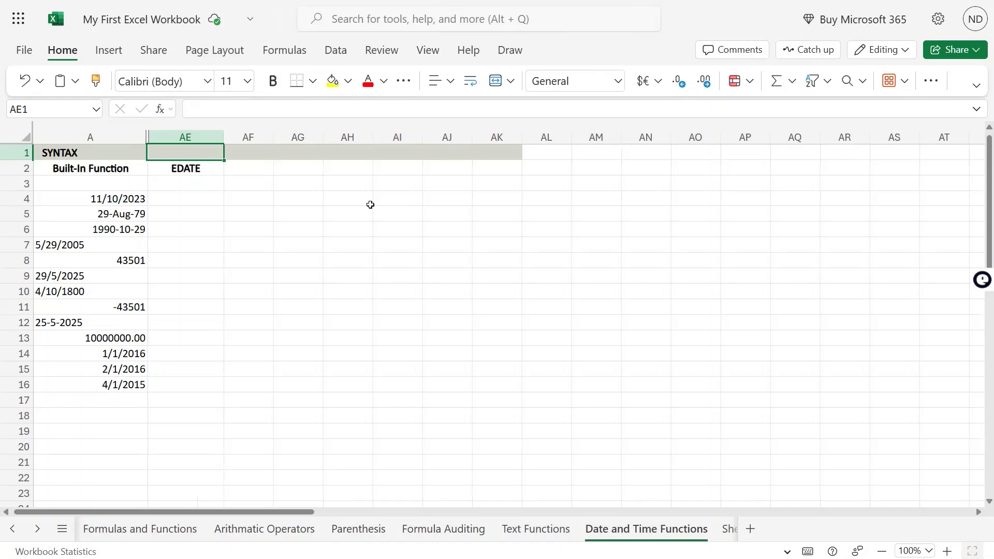
text(EDATE)
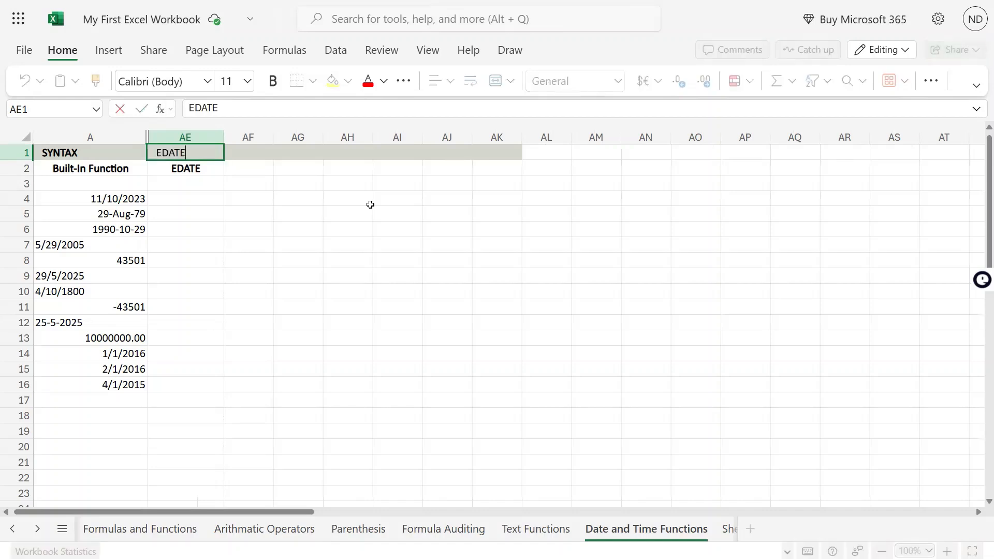
text((starrt)
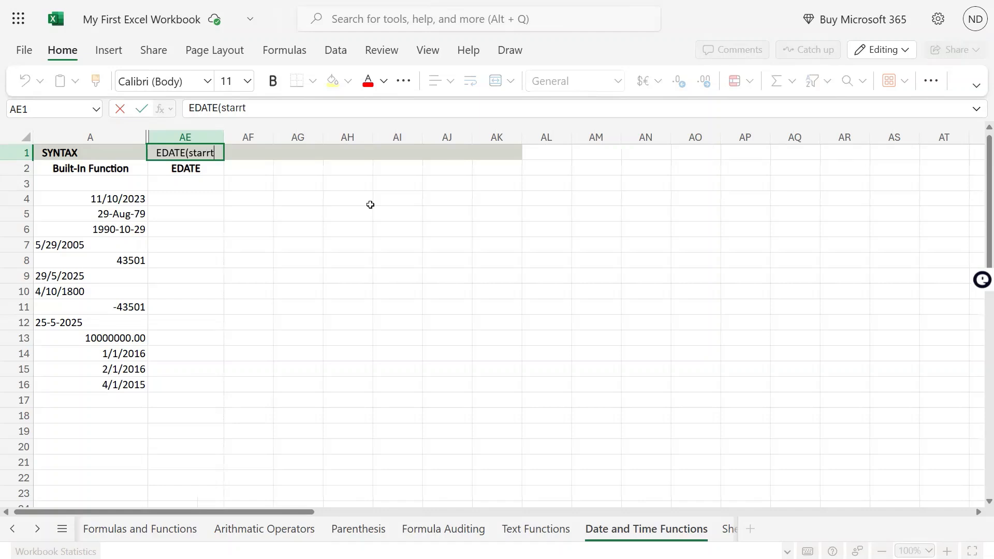
key(BackSpace)
key(BackSpace)
text(t_date)
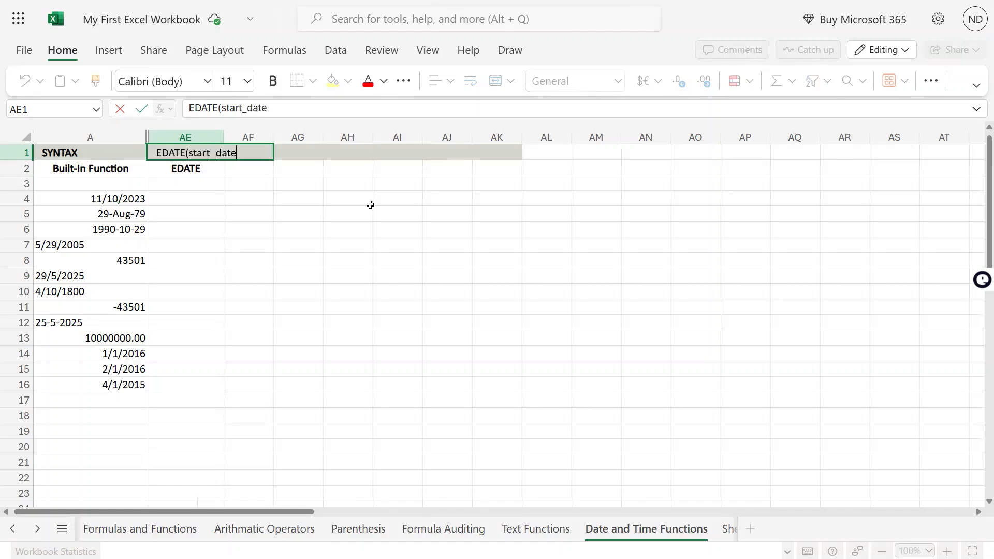
text(, months)
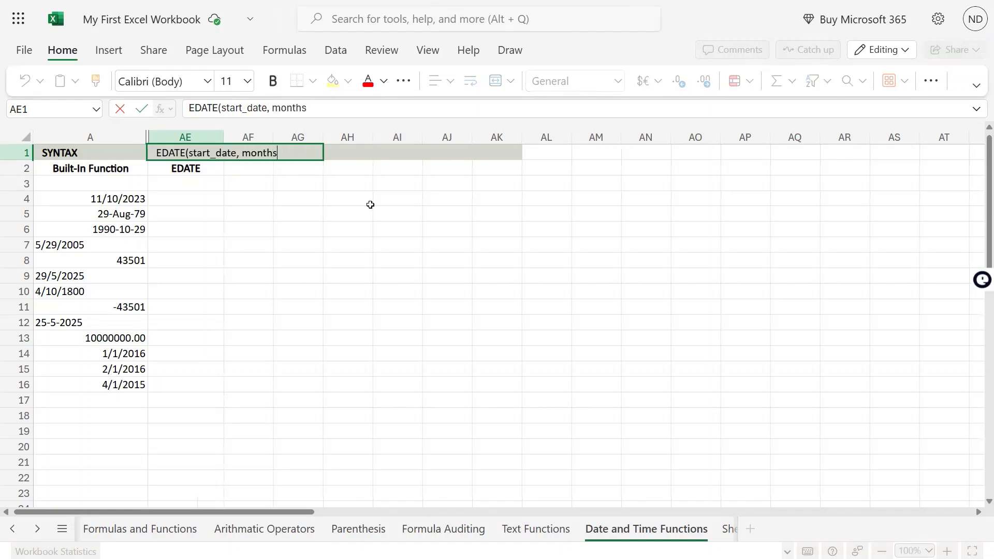
text())
key(Return)
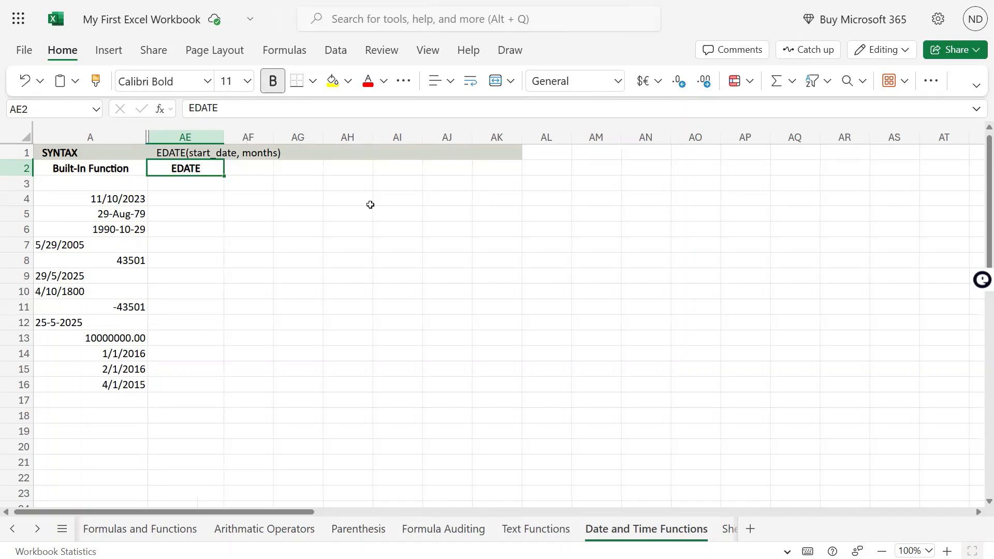
In cell AE4, enter the formula =EDATE(A4,6) to add six months to the date in A4.
key(Down)
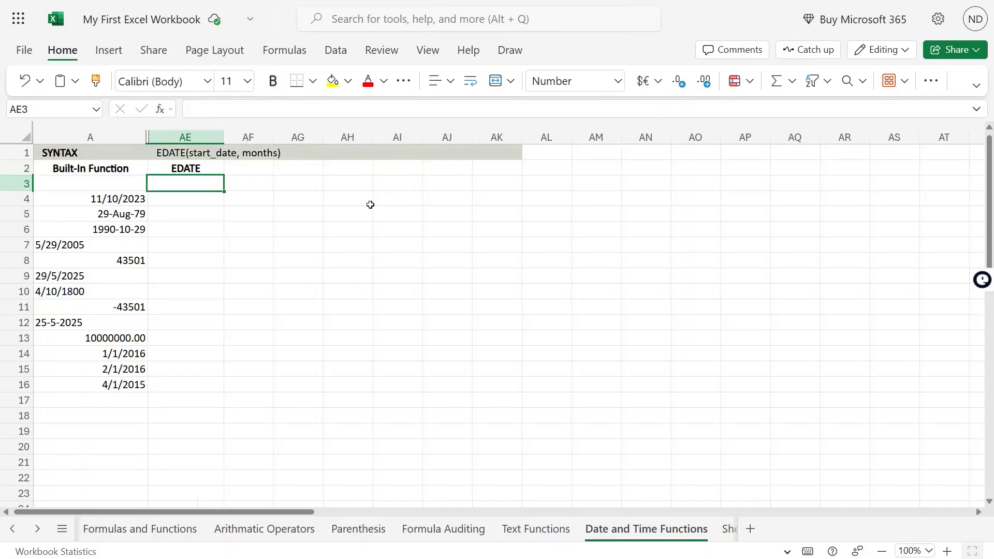
key(Down)
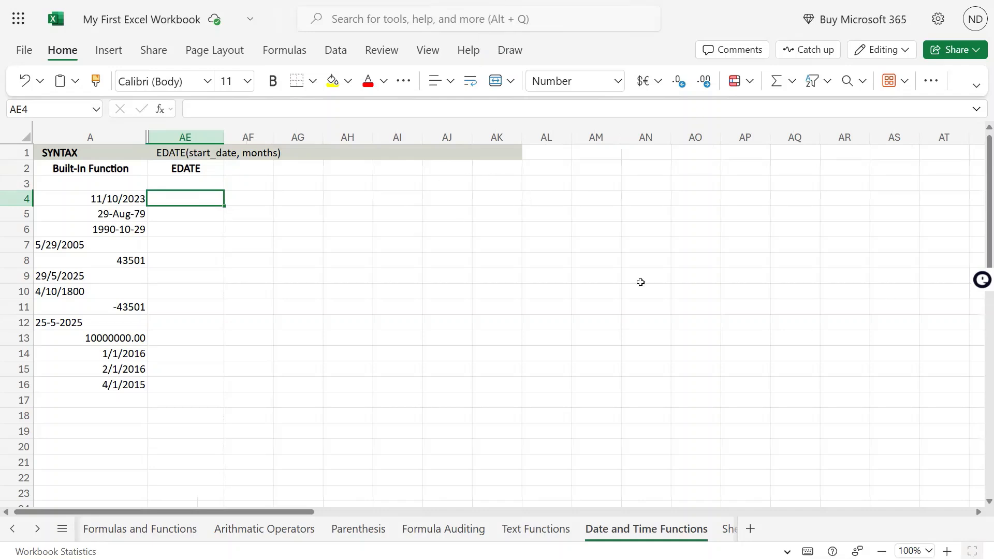
text(=edate)
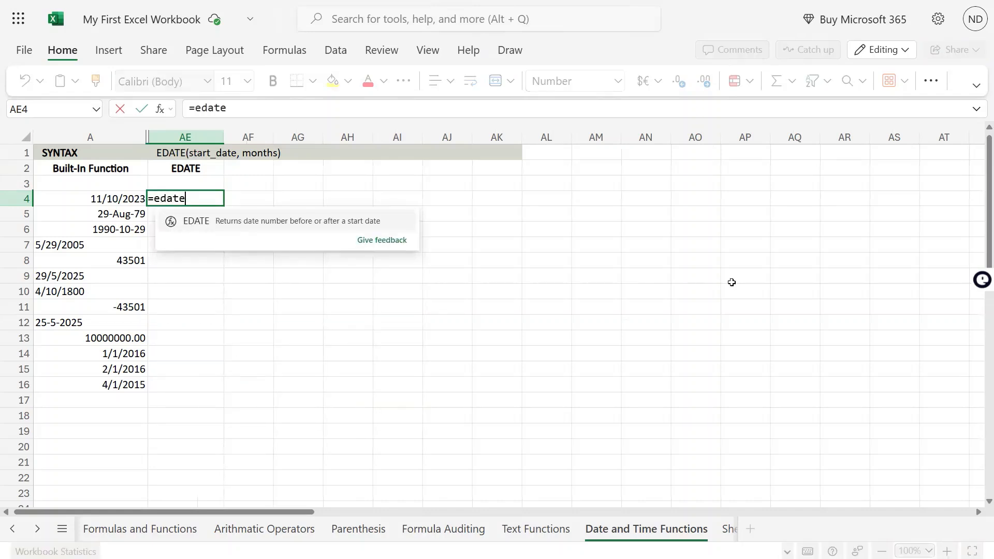
key(Tab)
key(Left)
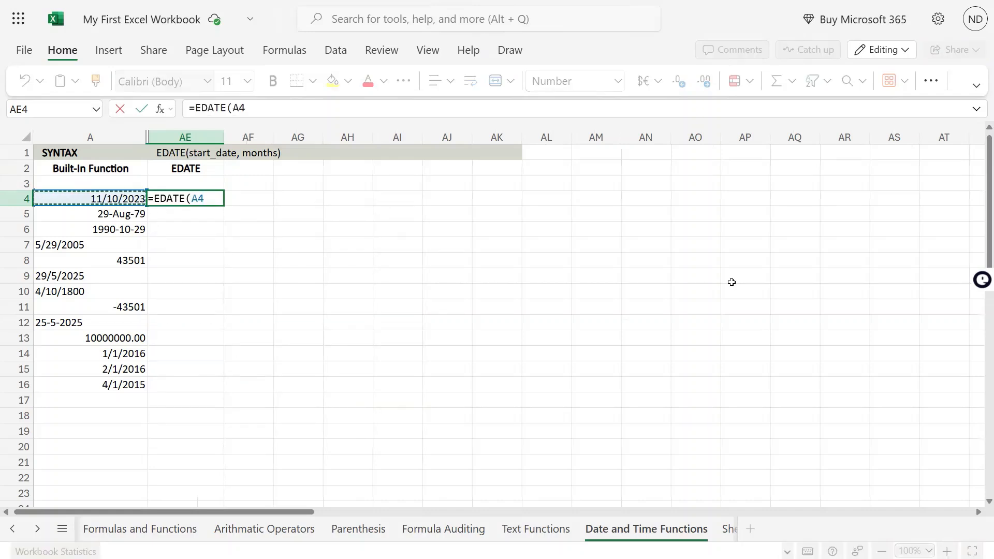
text(+6)
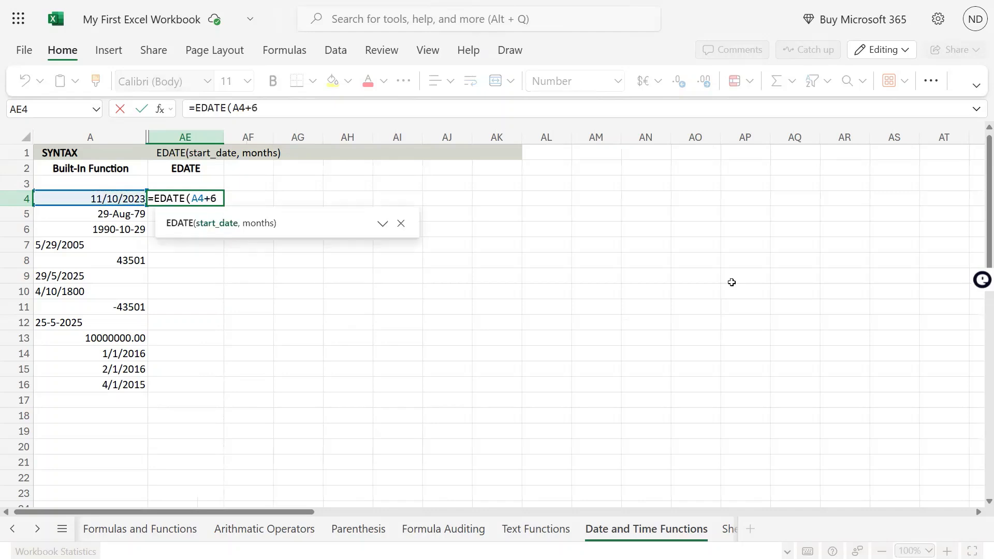
key(BackSpace)
key(BackSpace)
text(,)
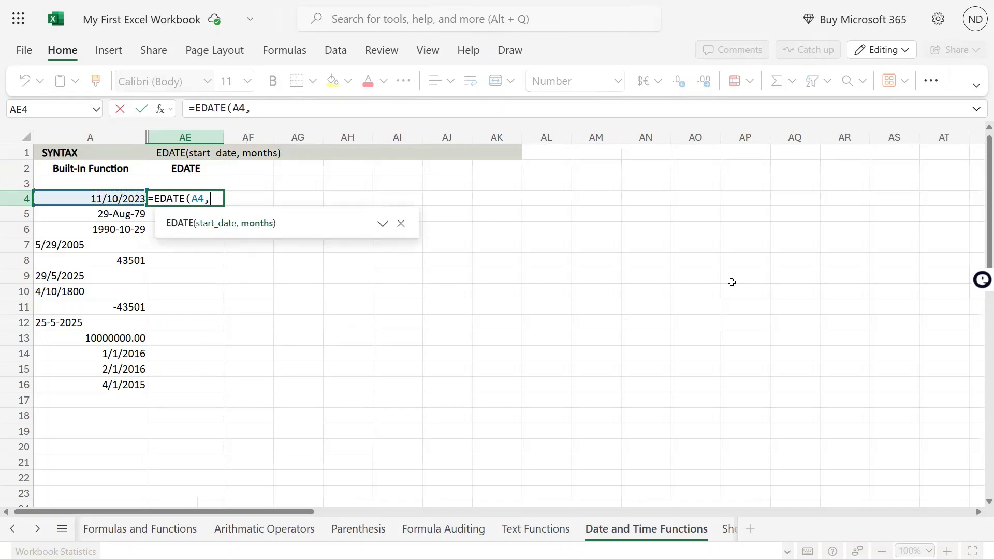
text(6))
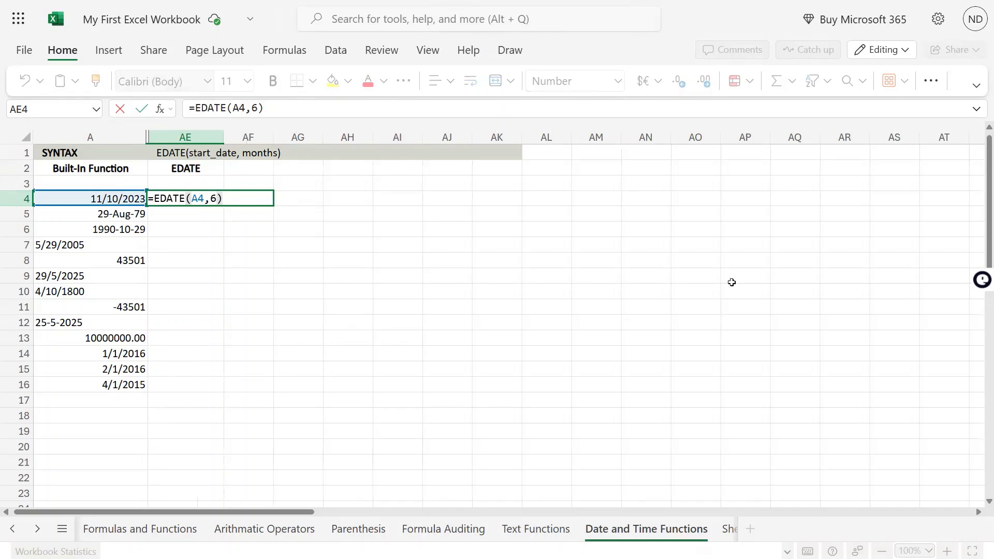
key(Return)
key(Up)
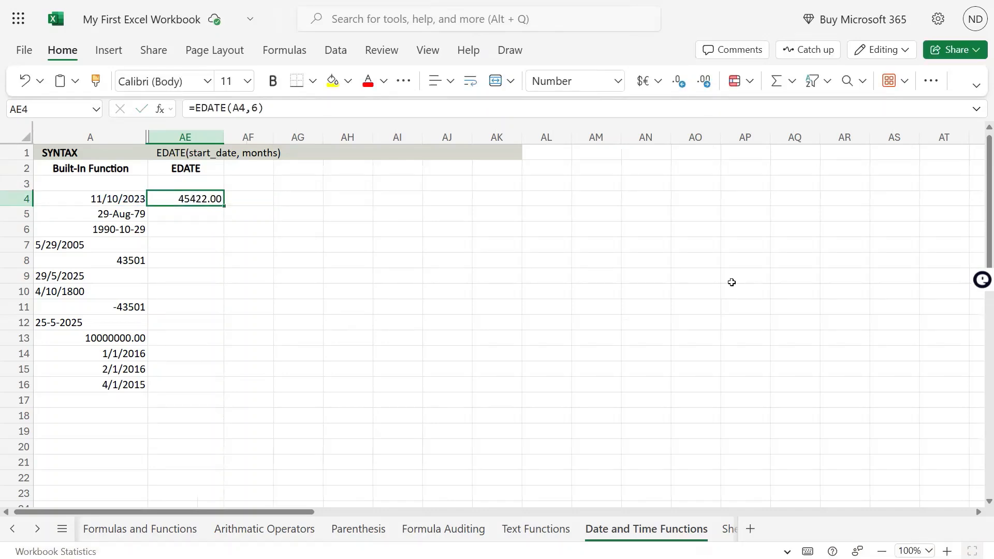
Apply the Short Date number format to cell AE4.
click(618, 81)
click(596, 206)
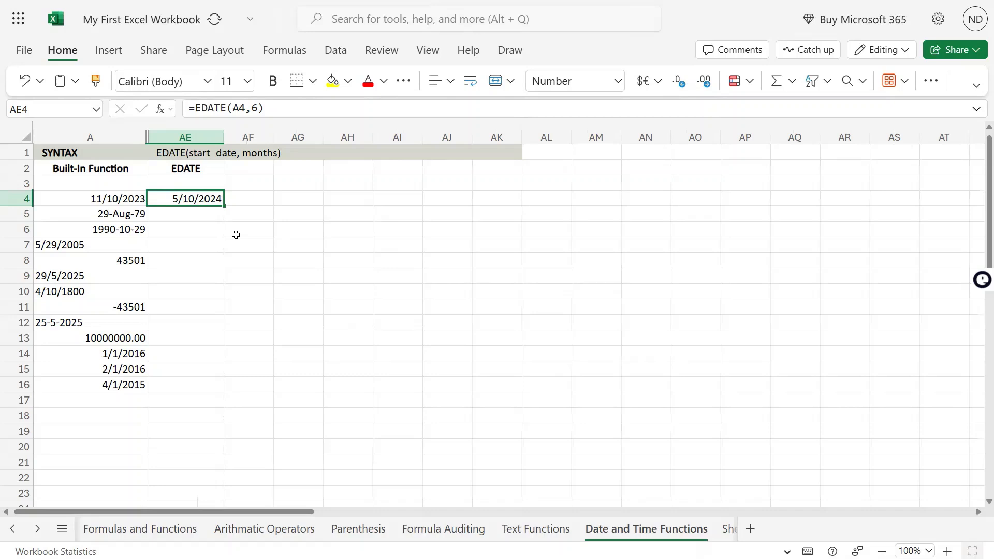
click(178, 243)
Copy the EDATE formula from AE4 into AE5.
click(201, 204)
key(F2)
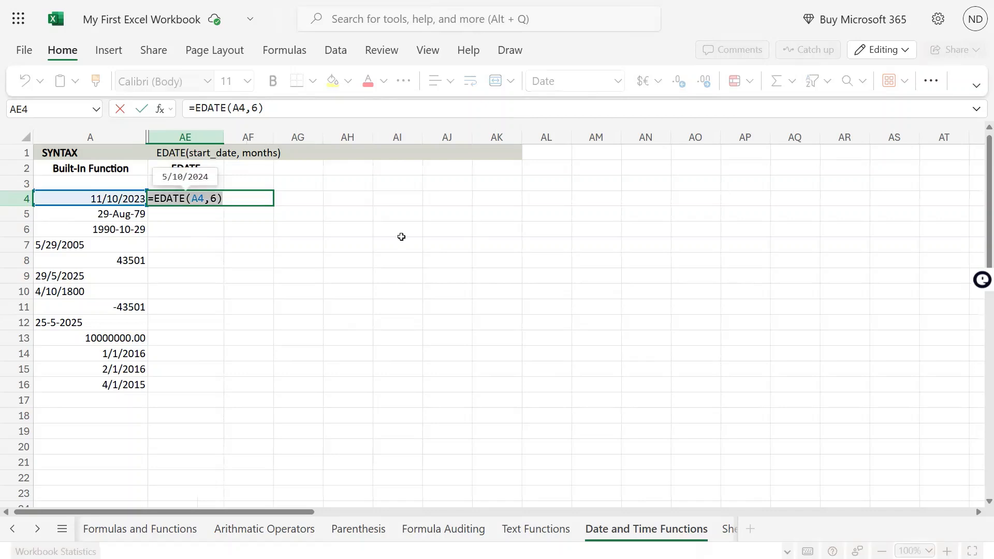
key(Escape)
key(ctrl+c)
key(Down)
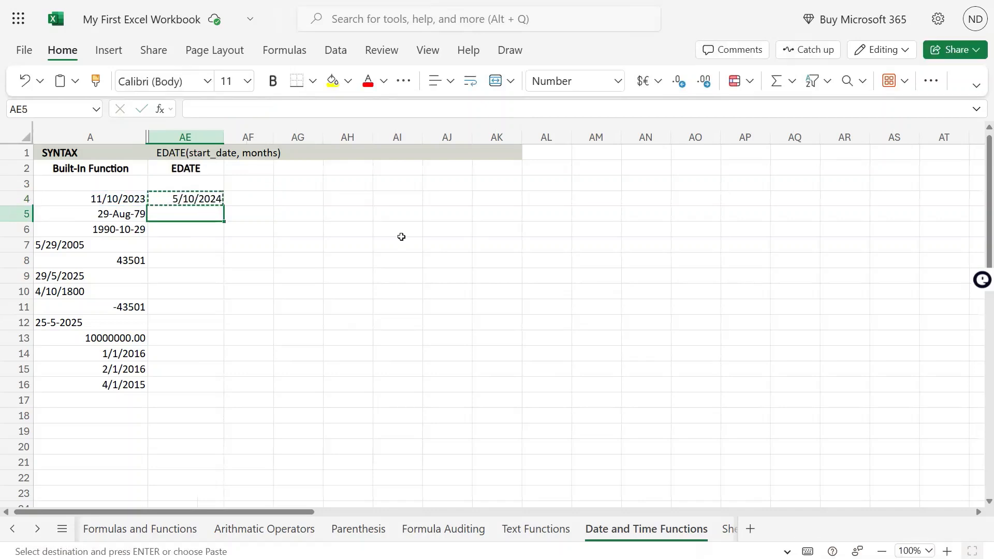
key(ctrl+v)
Copy the EDATE formula from AE5 into AE6.
key(Left)
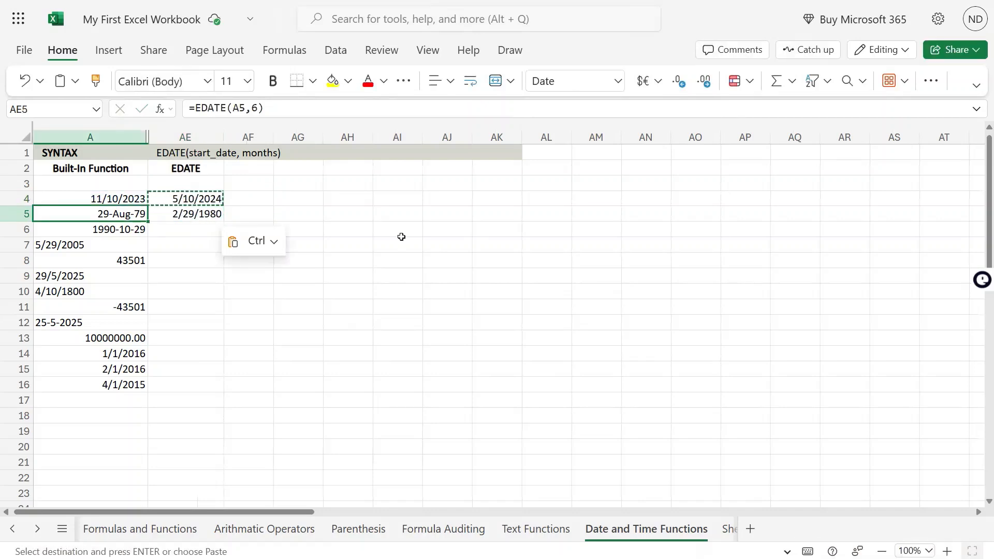
key(Right)
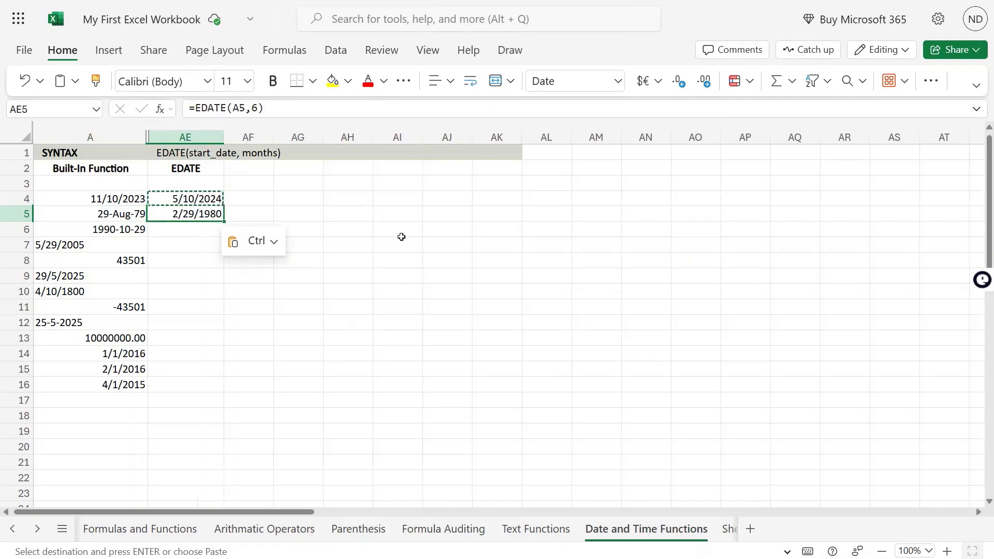
key(Left)
key(Right)
key(F2)
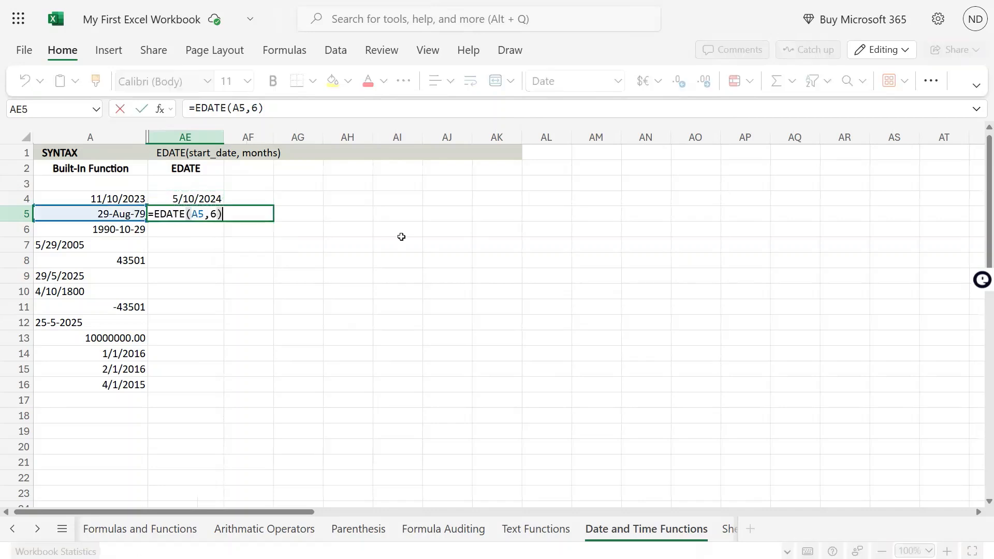
click(401, 240)
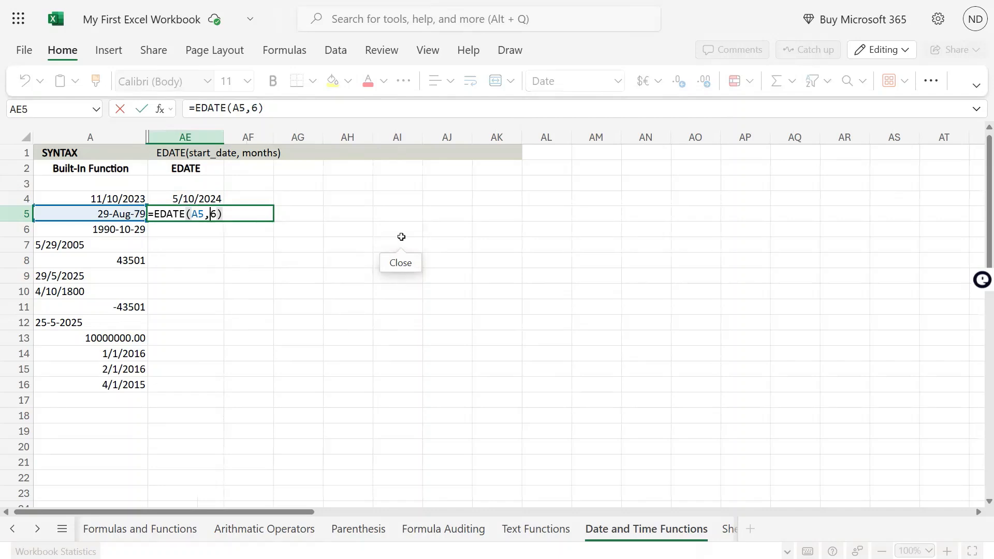
key(Escape)
key(ctrl+c)
key(Down)
key(ctrl+v)
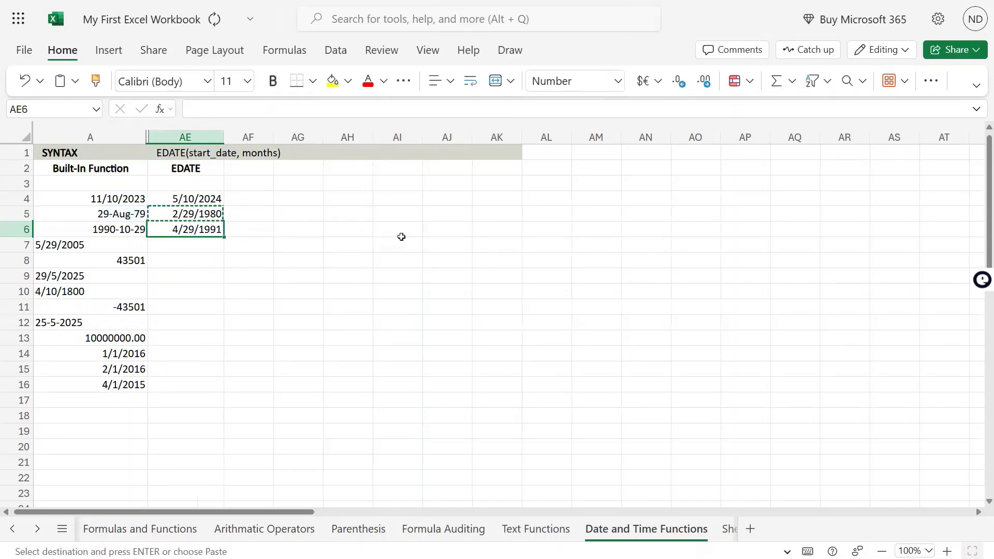
Change the months argument in AE6's formula to -2, making it =EDATE(A6,-2).
key(F2)
key(Left)
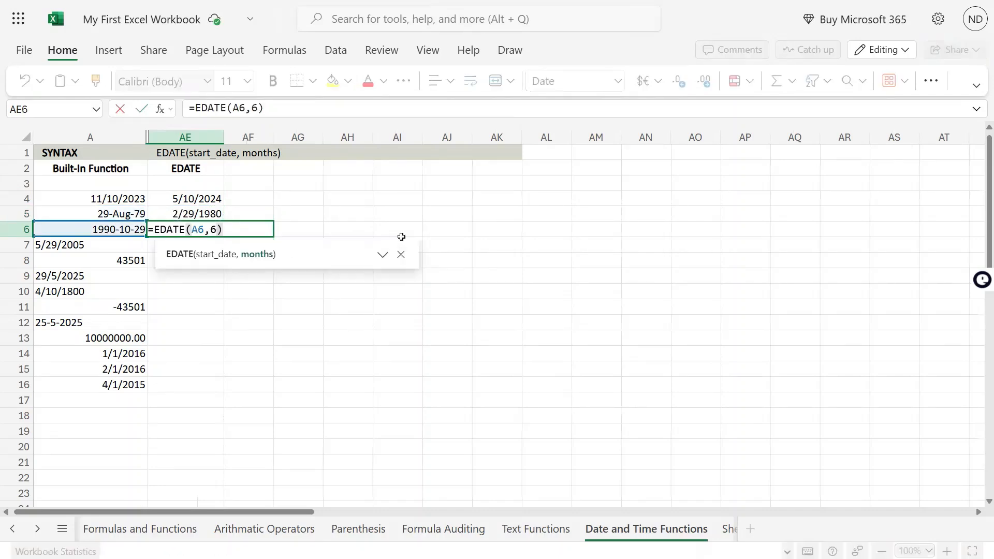
key(BackSpace)
text(-2)
key(Return)
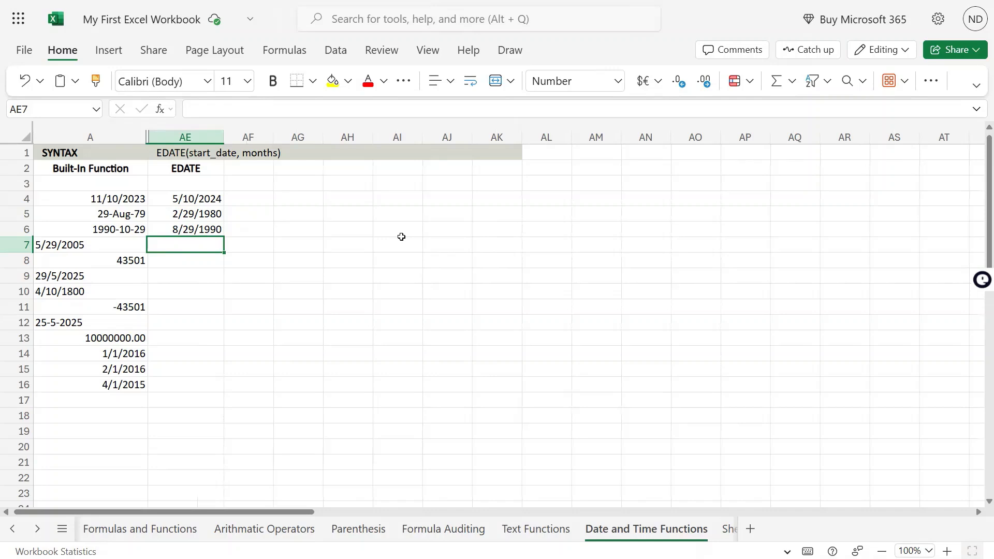
Copy the EDATE formula from AE6 into AE7.
key(Up)
key(Down)
key(Up)
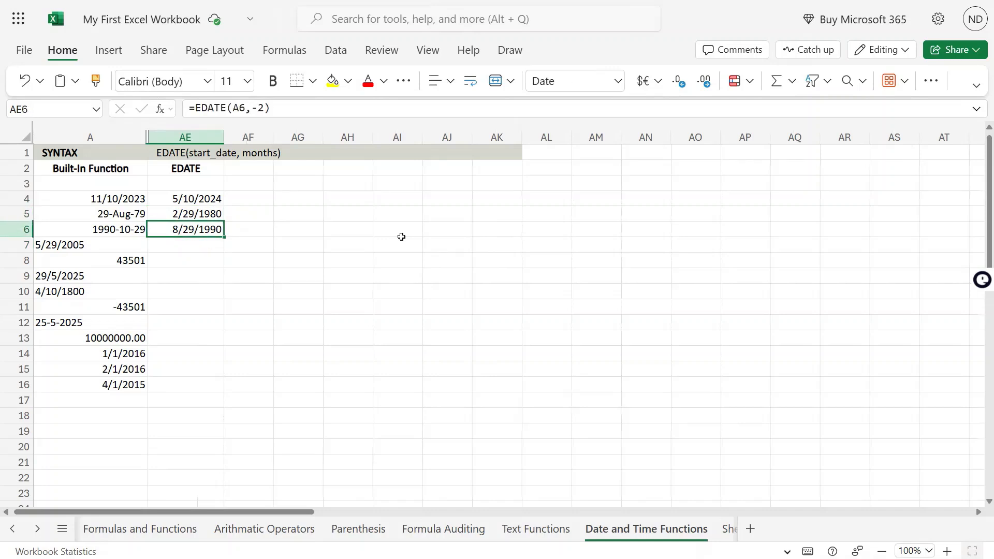
key(ctrl+c)
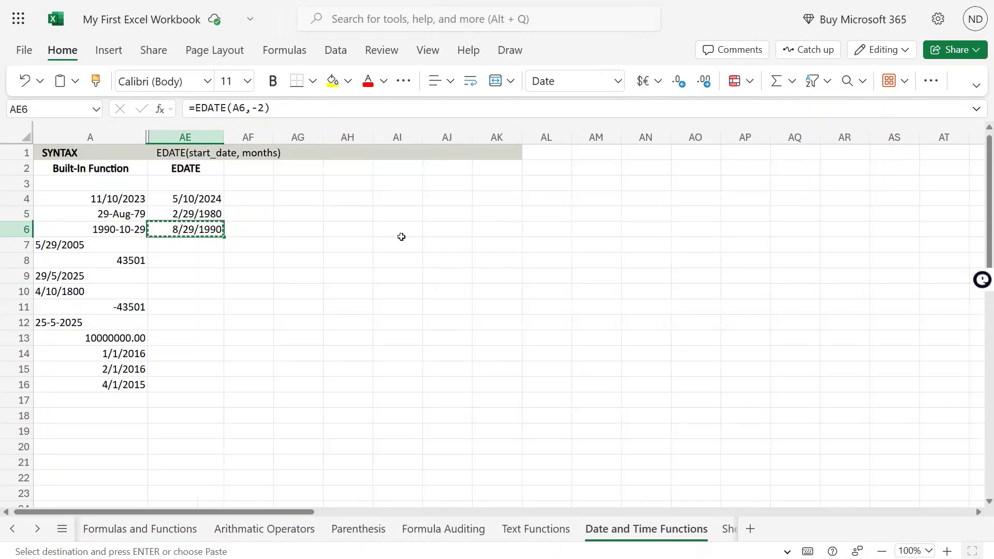
key(Down)
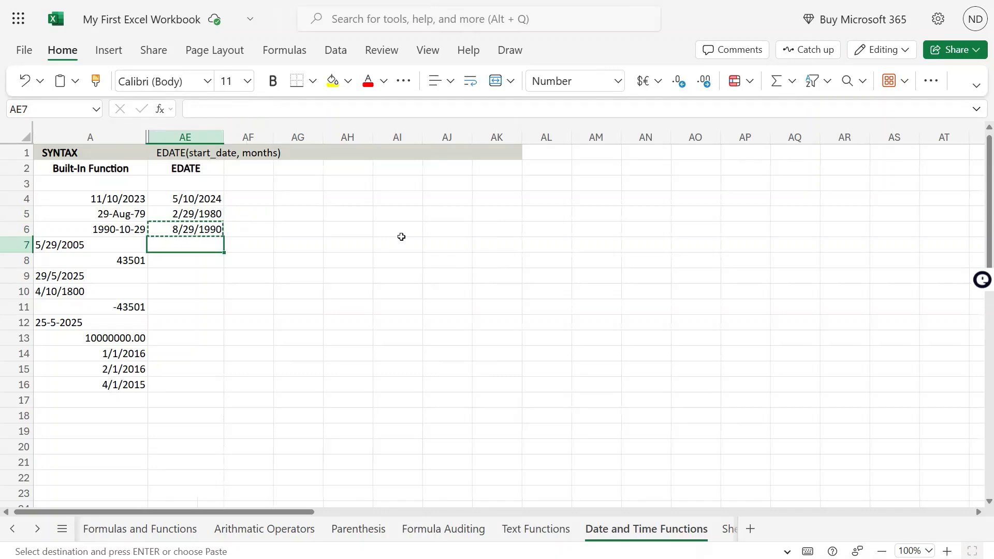
key(ctrl+v)
Copy the EDATE formula from AE7 into AE8.
key(Left)
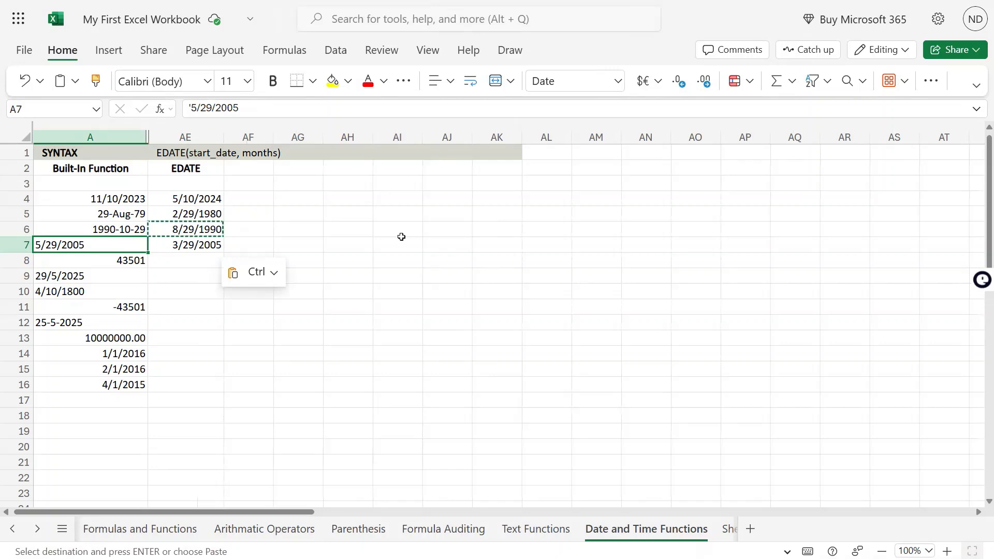
key(Right)
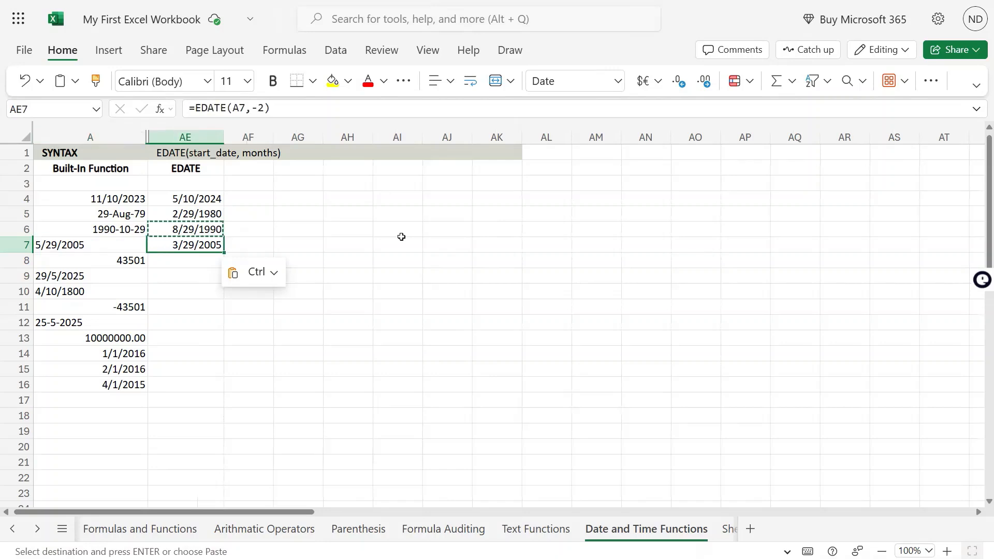
key(ctrl+c)
key(Down)
key(ctrl+v)
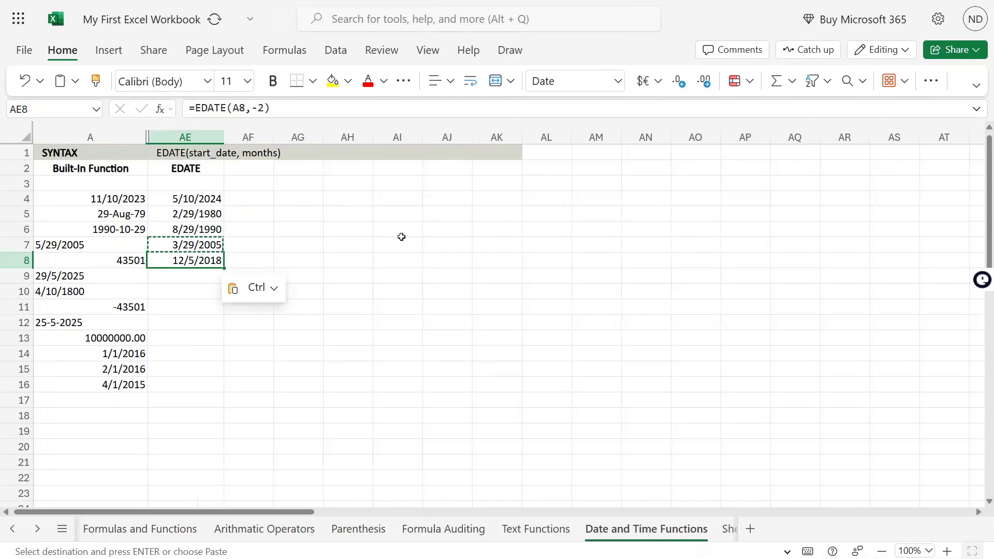
Apply the Short Date number format to the serial number in cell A8.
key(Left)
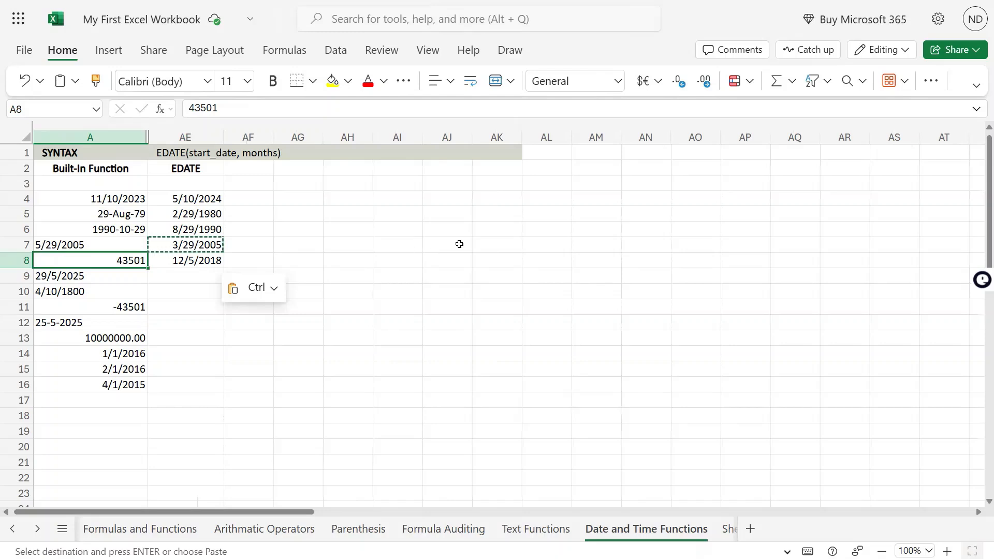
click(621, 83)
click(619, 83)
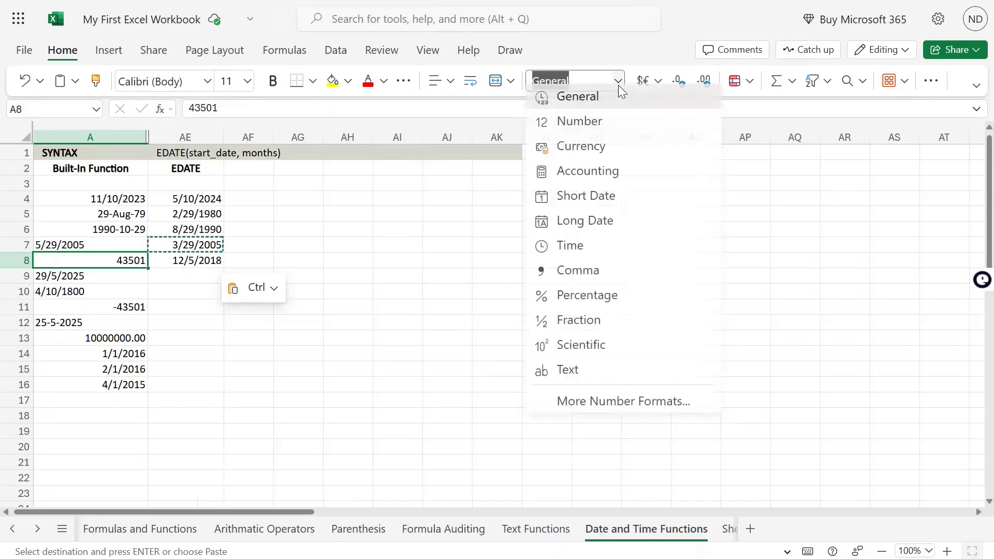
click(588, 205)
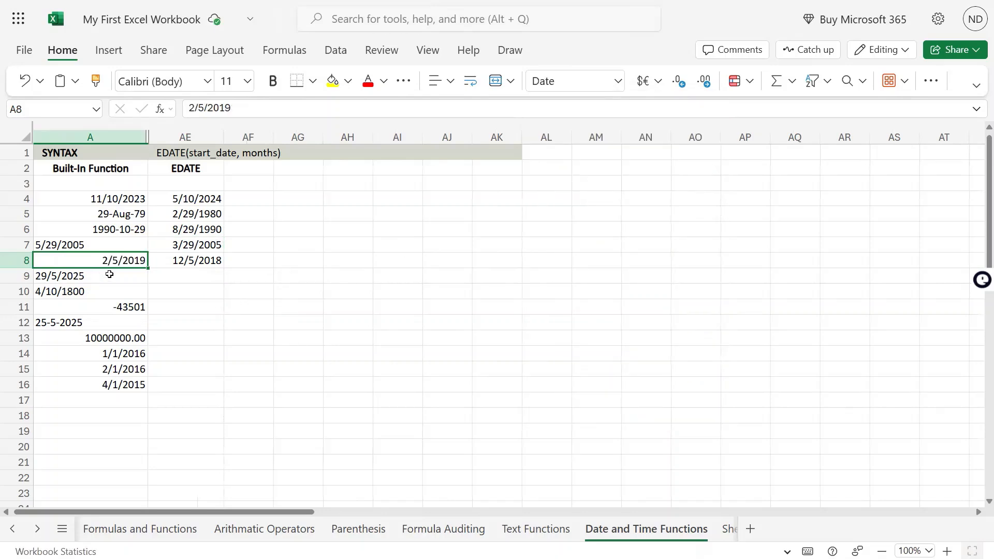
Copy the EDATE formula from AE8 into cells AE9 and AE10.
click(199, 261)
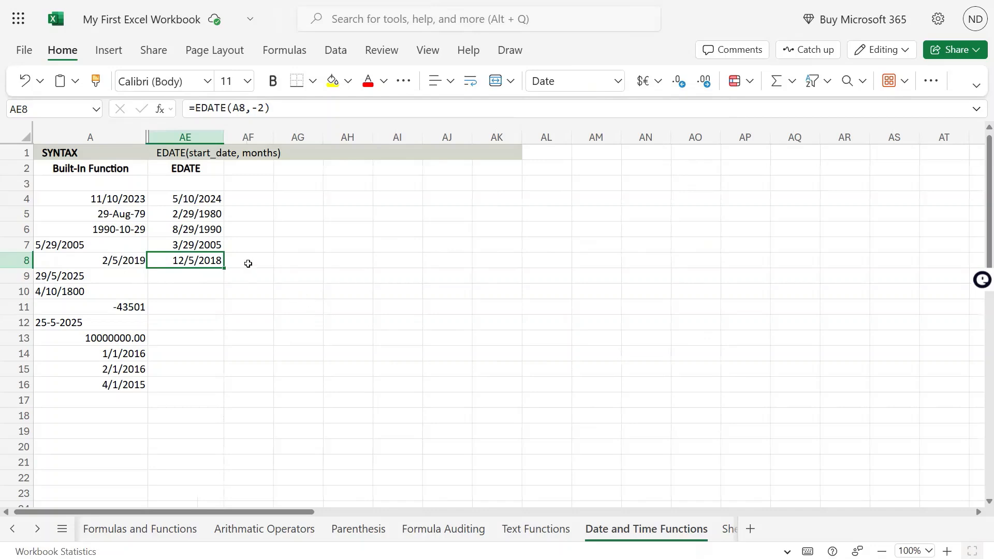
key(F2)
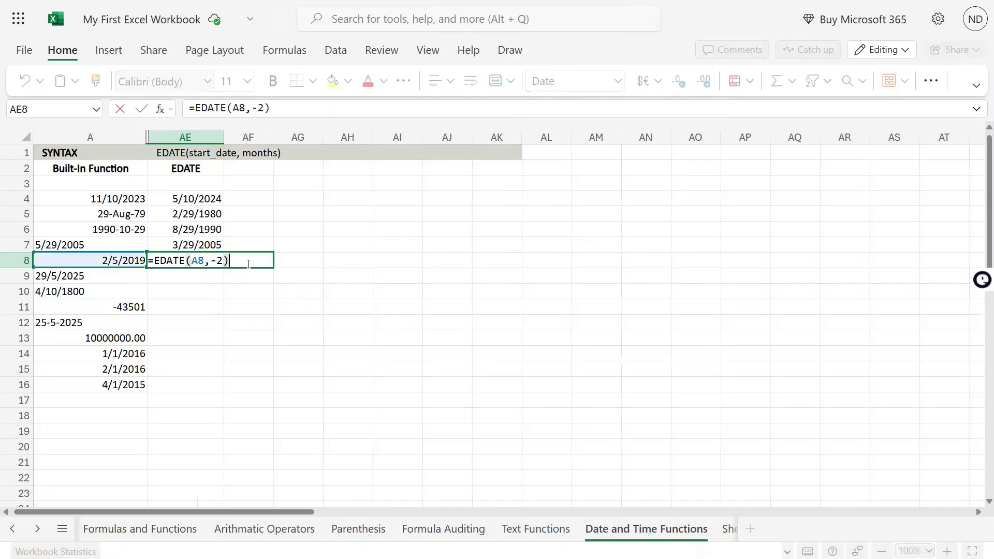
key(Escape)
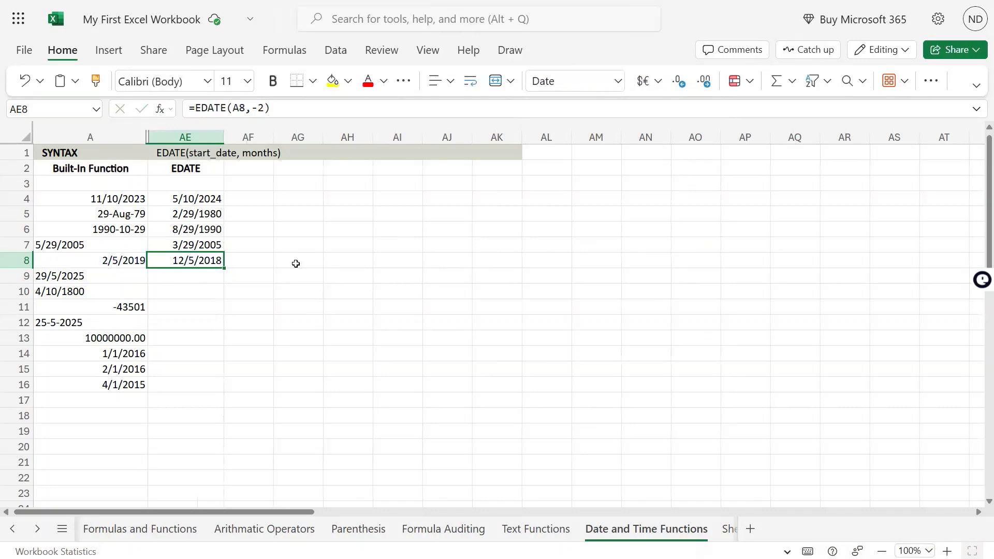
key(Down)
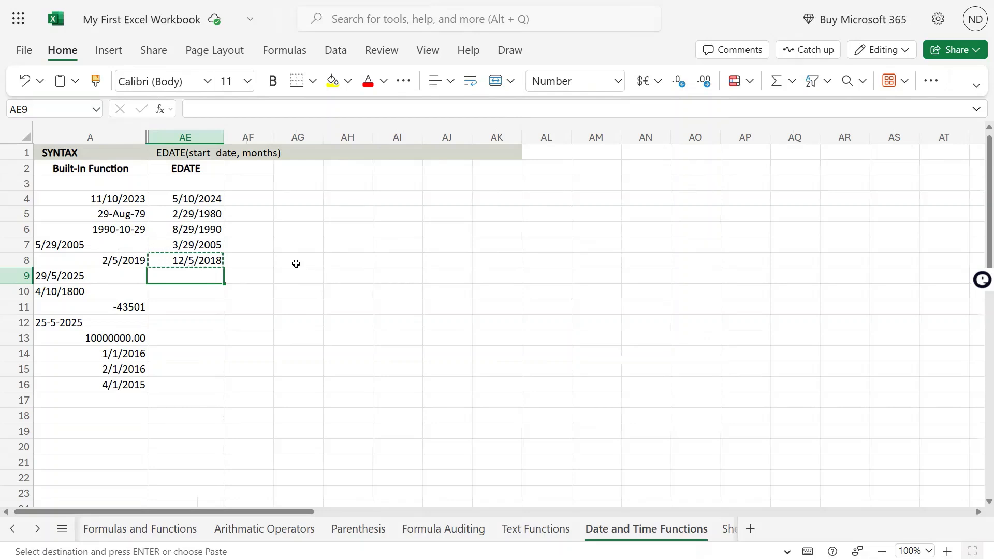
key(Left)
key(Down)
key(Up)
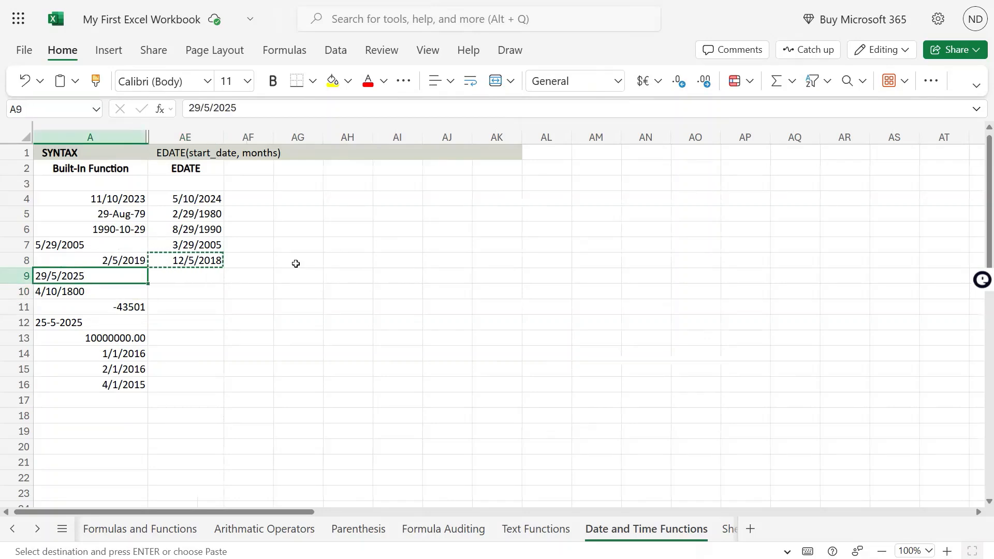
key(Down)
key(Up)
key(Right)
key(shift+Down)
key(ctrl+v)
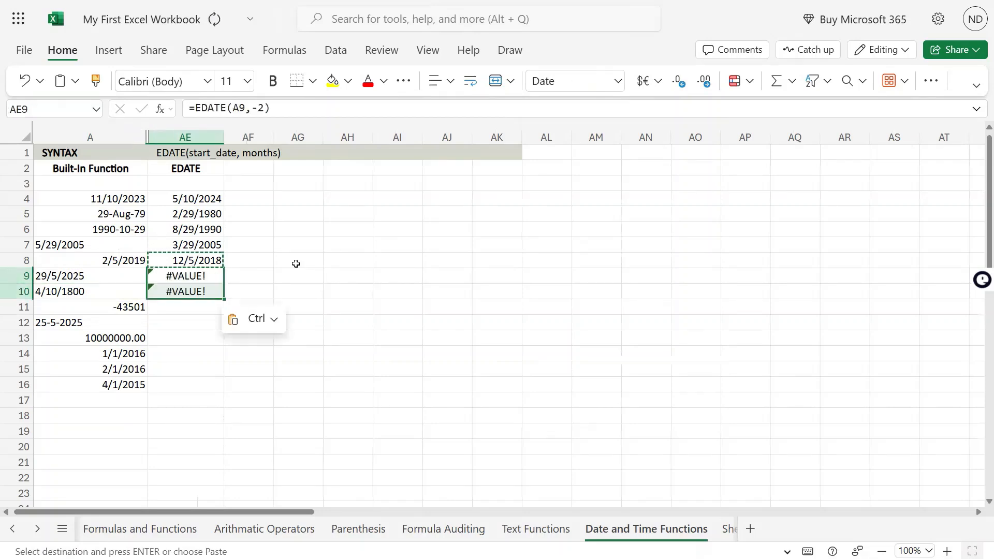
Paste the EDATE formula into AE11, next to the negative number in A11.
key(Left)
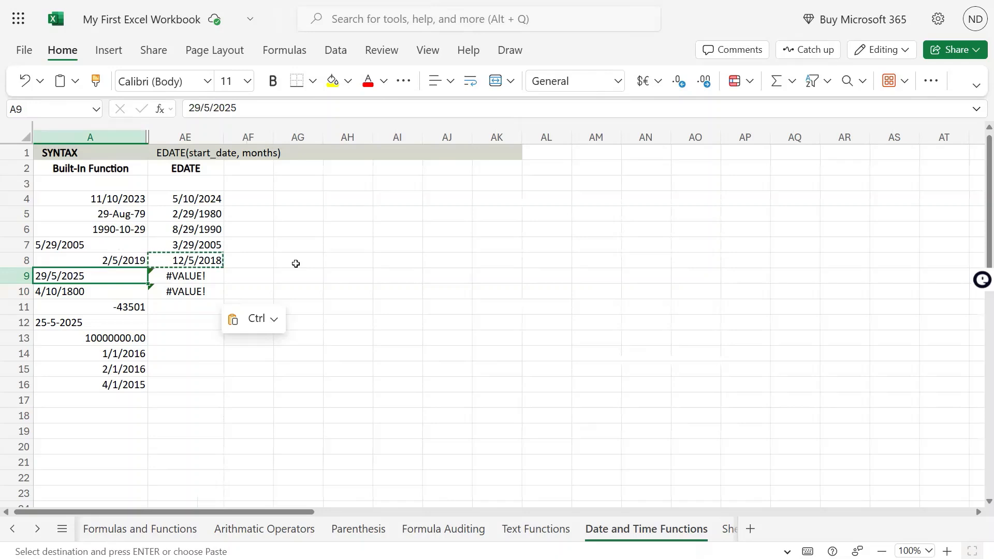
key(Down)
key(Up)
key(Down)
key(Down)
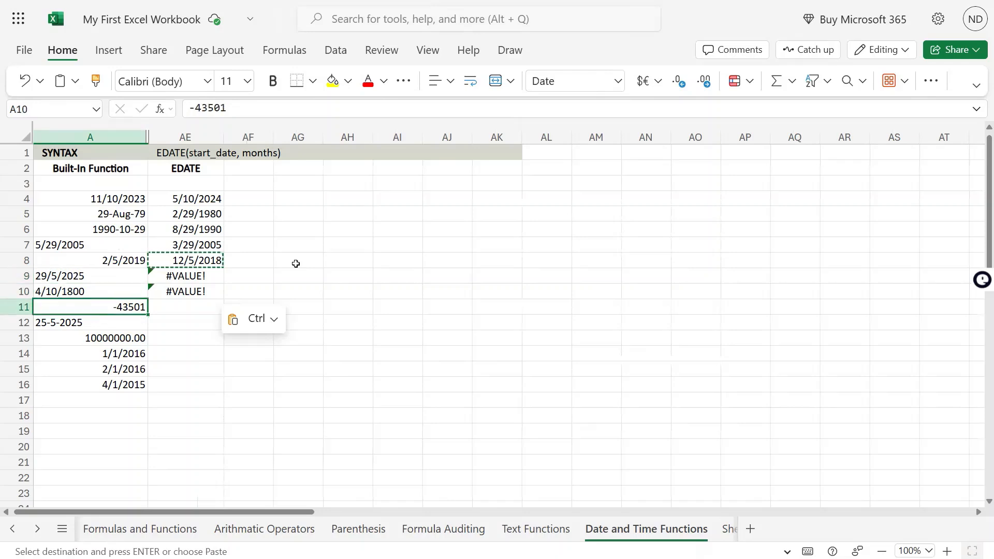
key(Right)
key(ctrl+v)
key(Left)
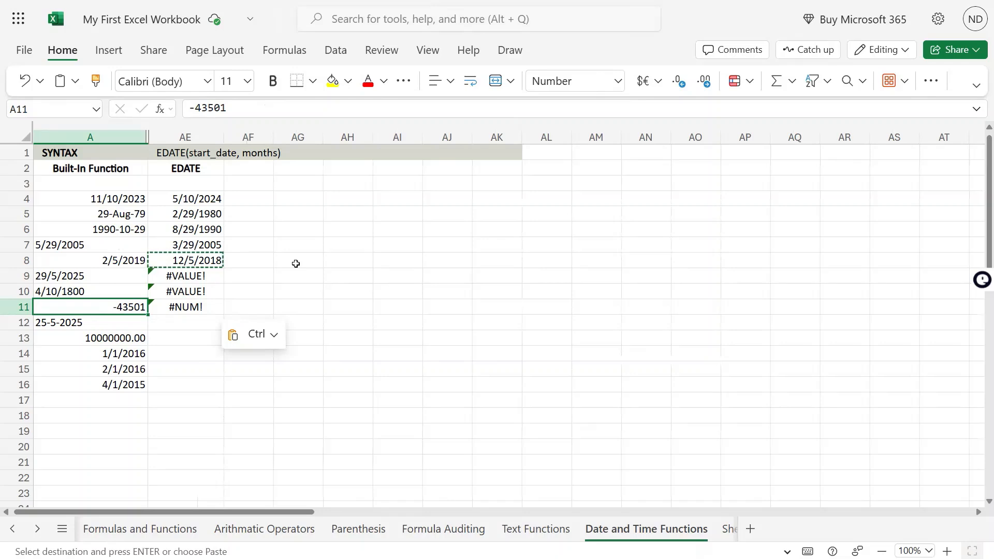
Compare the negative value in A11 with the EDATE result in AE11.
key(Right)
key(Left)
key(Right)
key(Left)
key(Right)
key(Left)
key(Right)
key(Left)
Try removing the minus sign from A11's value, then undo that edit.
key(F2)
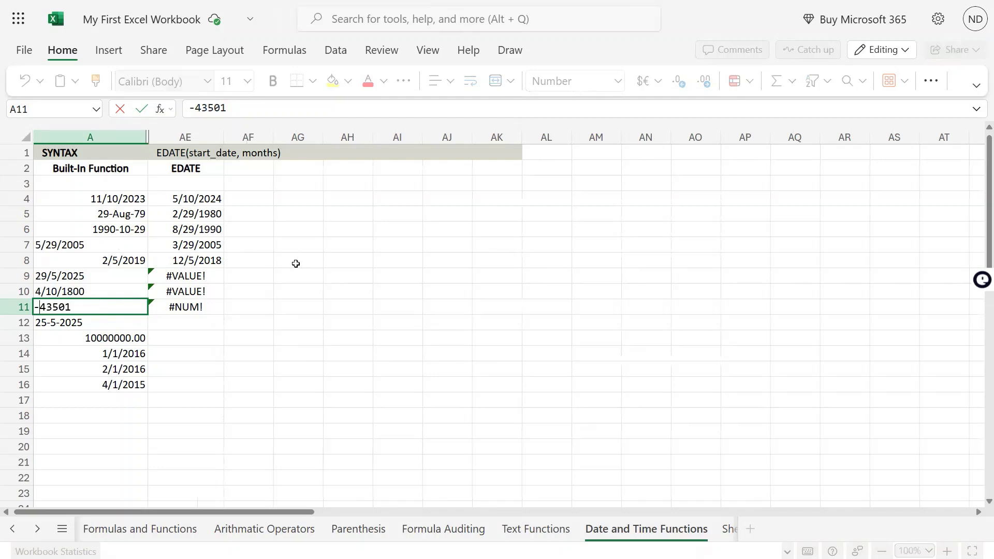
key(BackSpace)
key(Return)
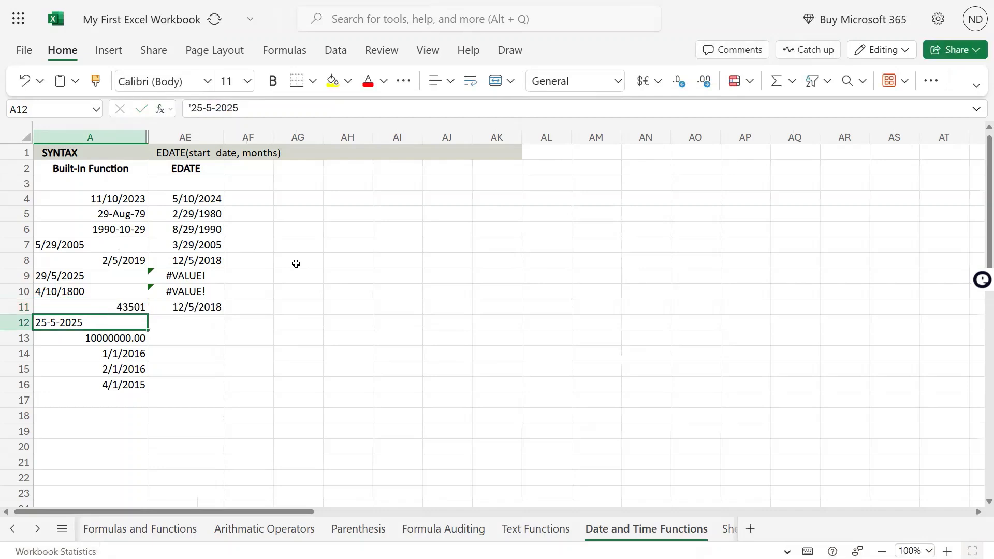
key(Up)
key(Right)
key(Left)
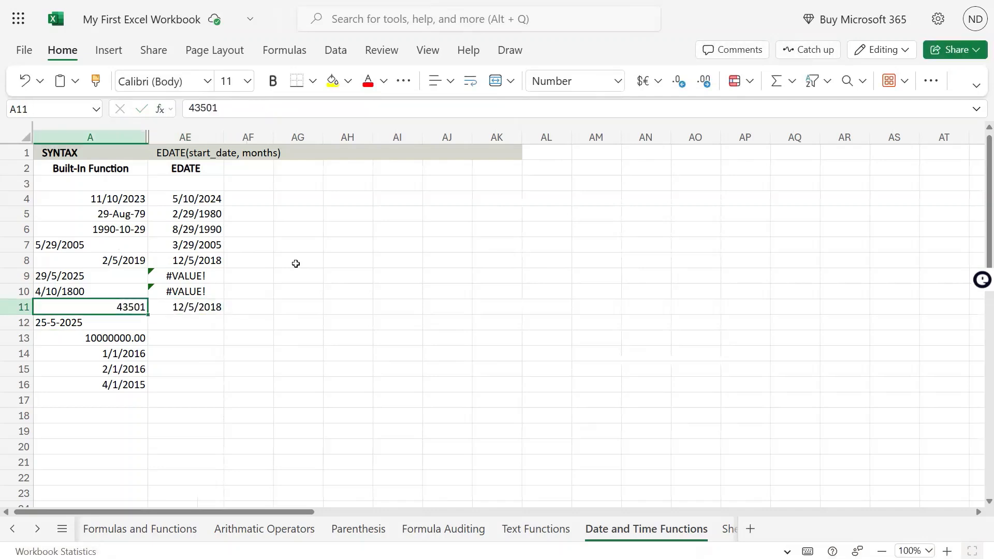
key(ctrl+z)
Copy the EDATE formula from AE11 into AE13 beside the 10000000.00 value.
key(Right)
key(Right)
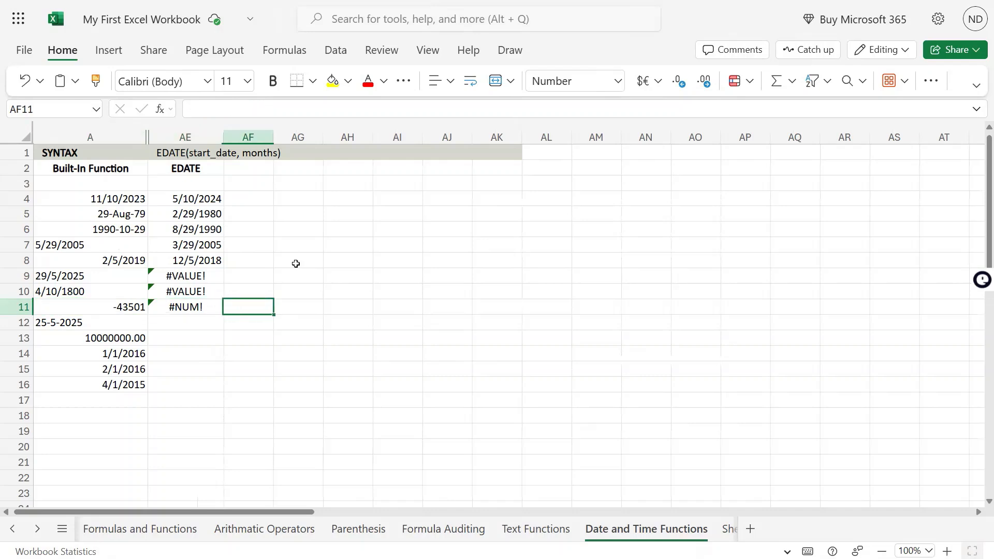
key(Left)
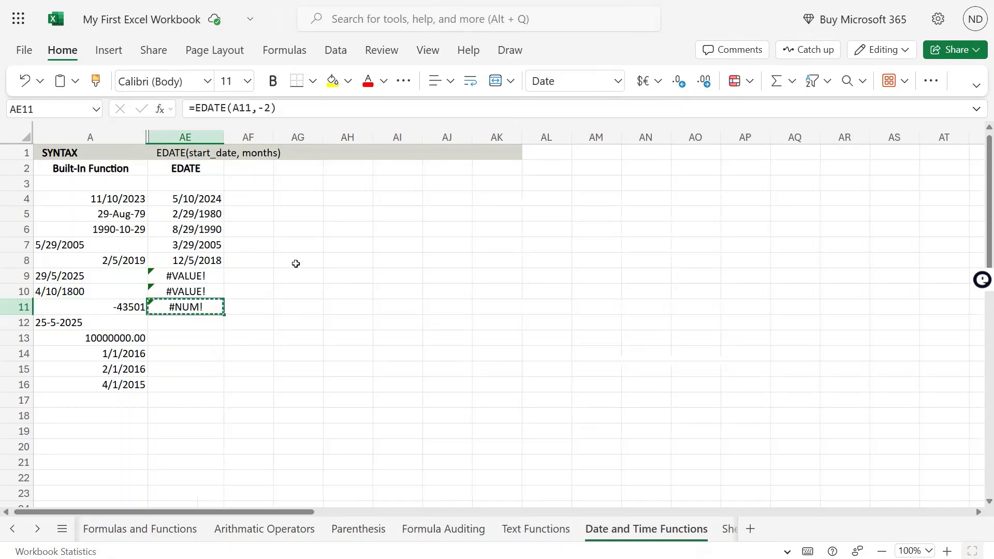
key(Left)
key(Down)
key(Down)
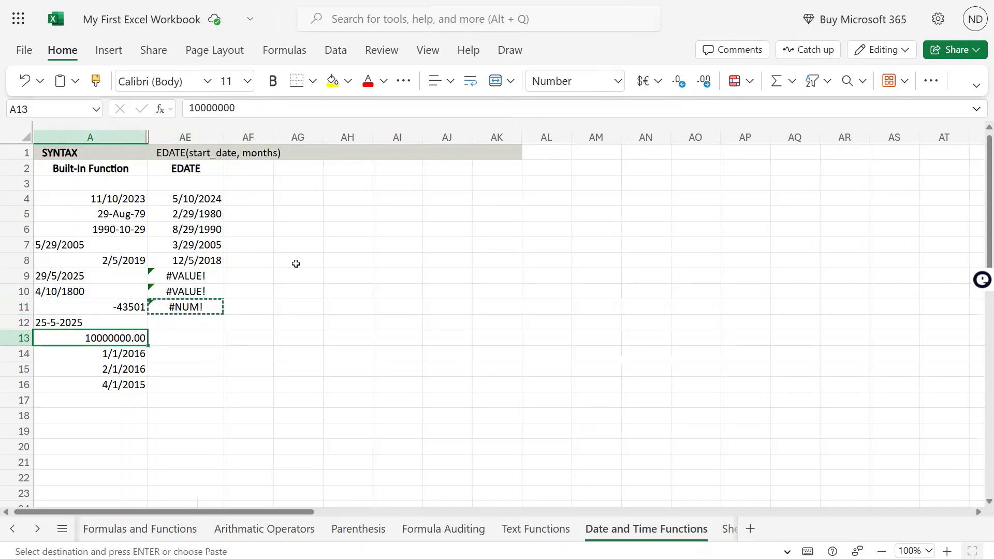
key(Right)
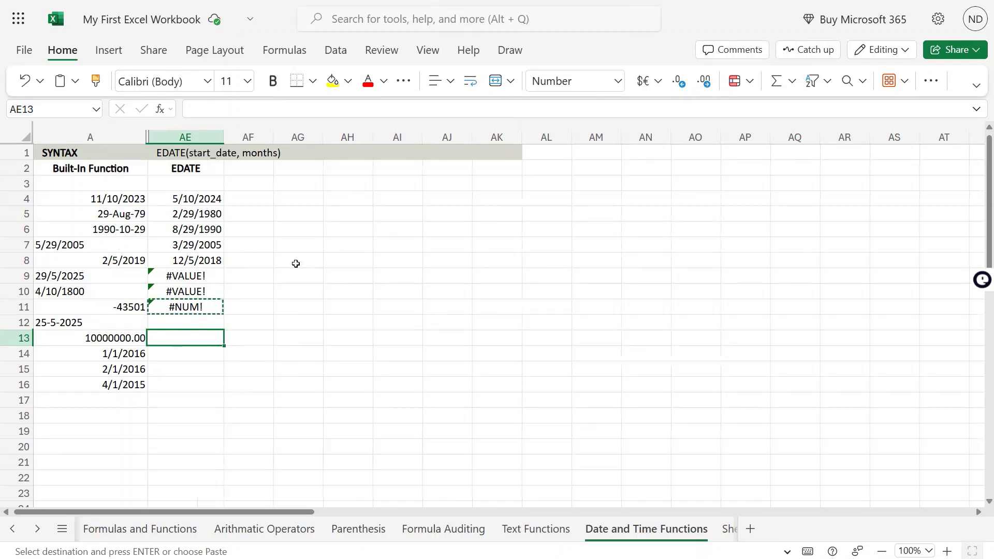
text(=EDATE(A13,-2))
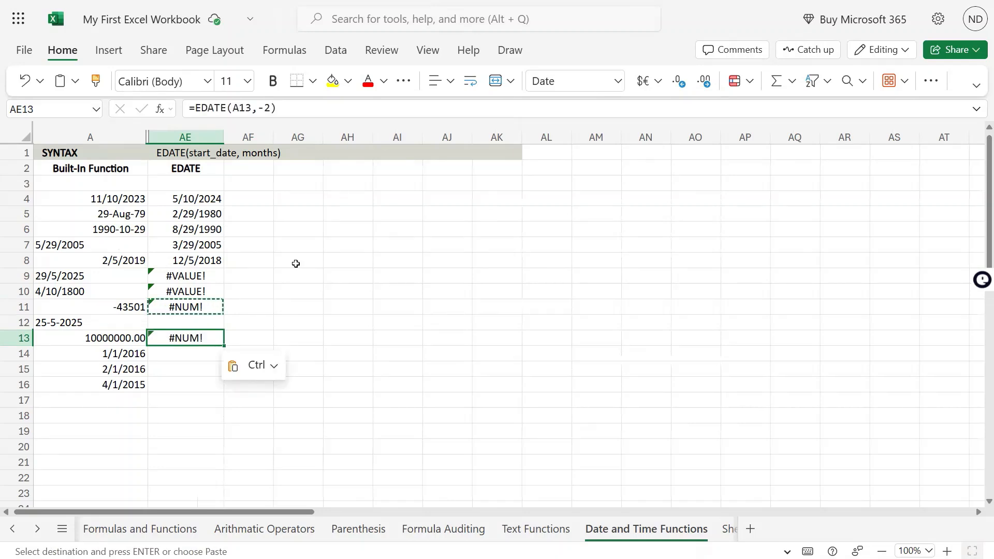
Copy the EDATE formula from AE13 into AE12 beside the 25-5-2025 text.
key(ctrl+c)
key(Up)
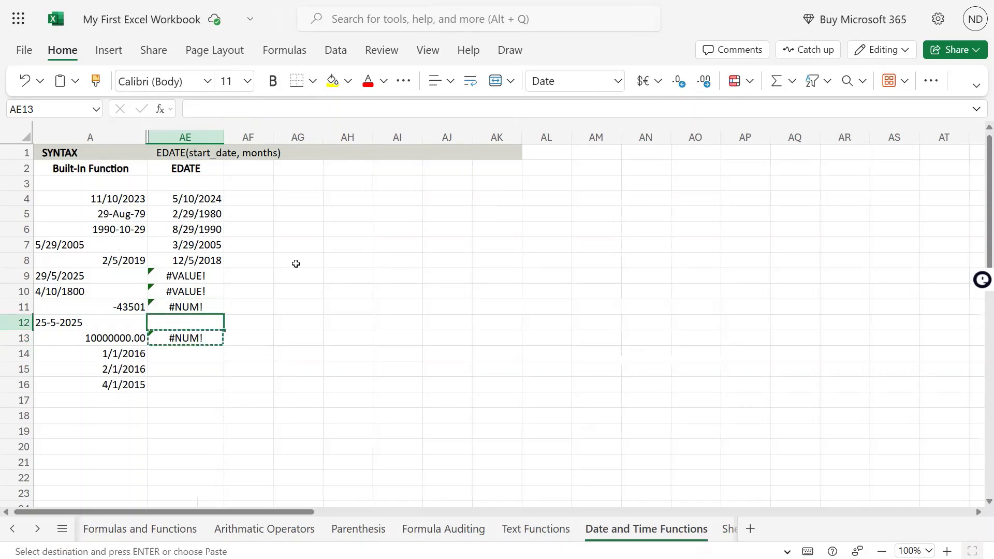
key(ctrl+v)
key(Left)
key(Right)
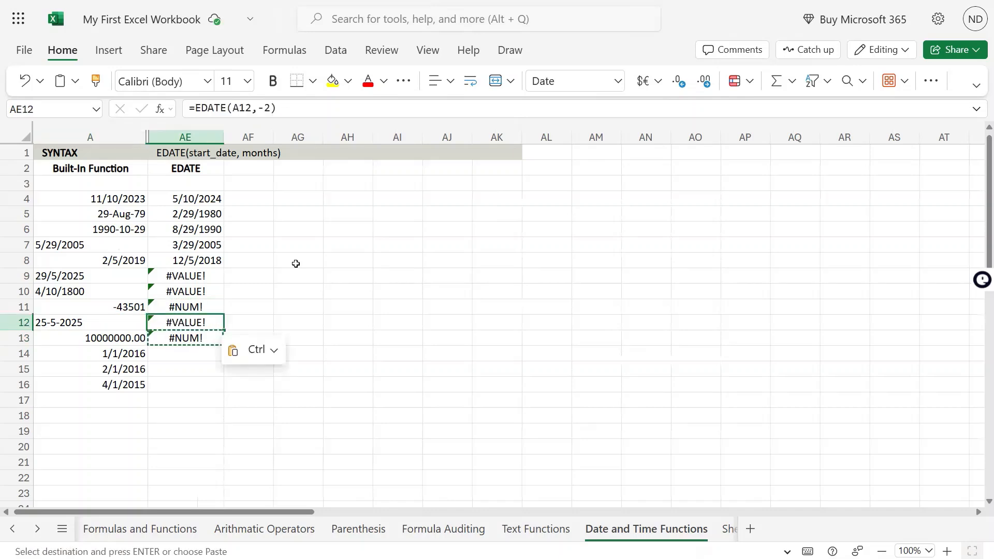
key(Left)
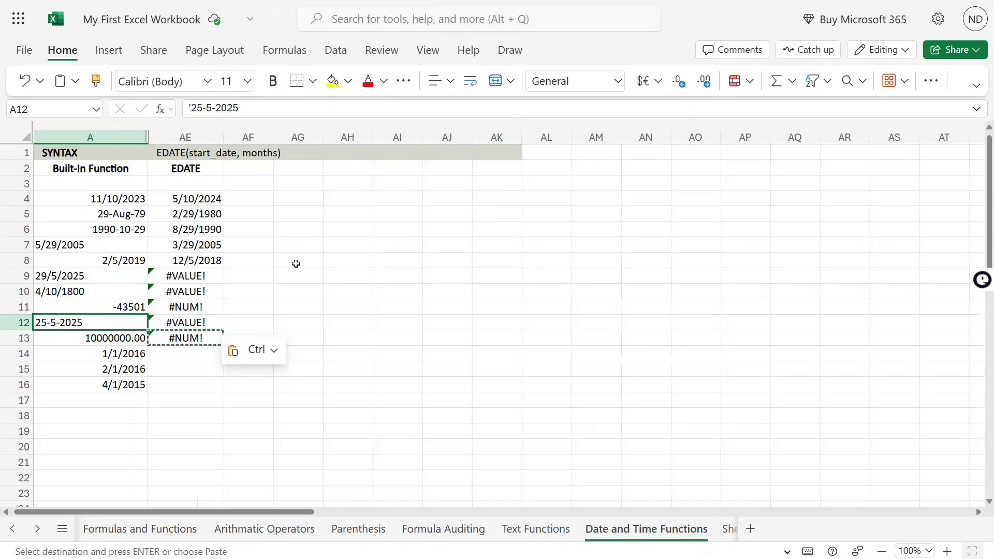
key(Right)
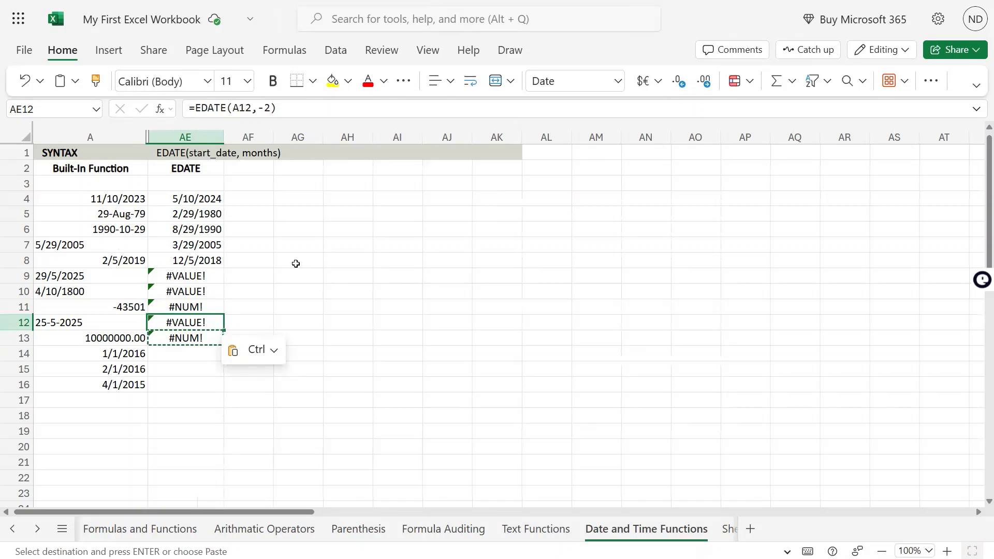
key(Up)
key(Up)
key(Up)
key(Up)
key(Up)
key(Up)
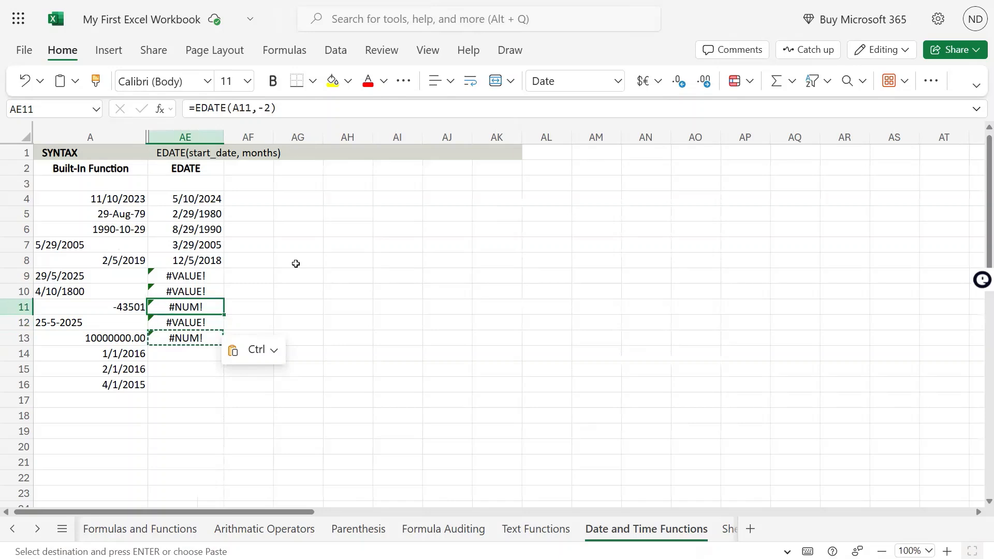